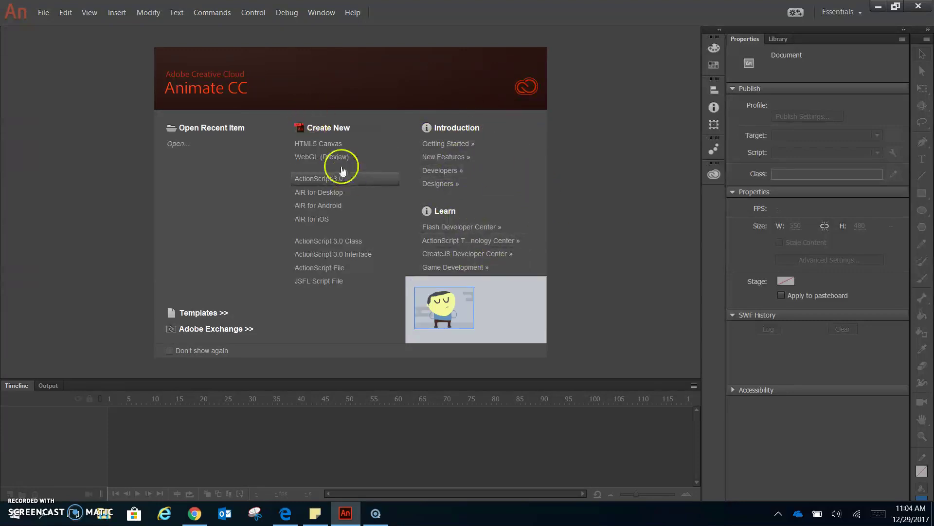
Step: Create a new HTML5 Canvas document and dock the Tools panel along the workspace's left edge, widened to two columns of tools
left_click(323, 147)
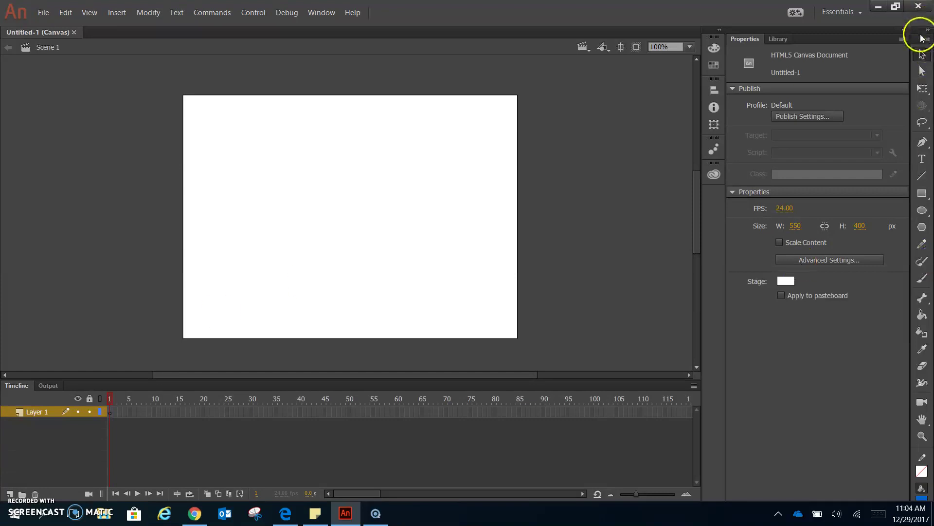
left_click_drag(922, 43, 43, 79)
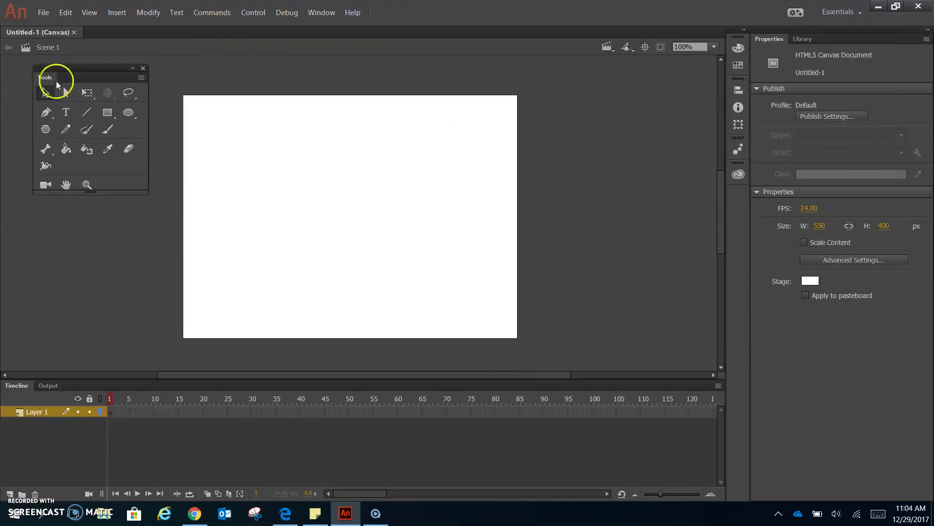
left_click_drag(47, 82, 5, 83)
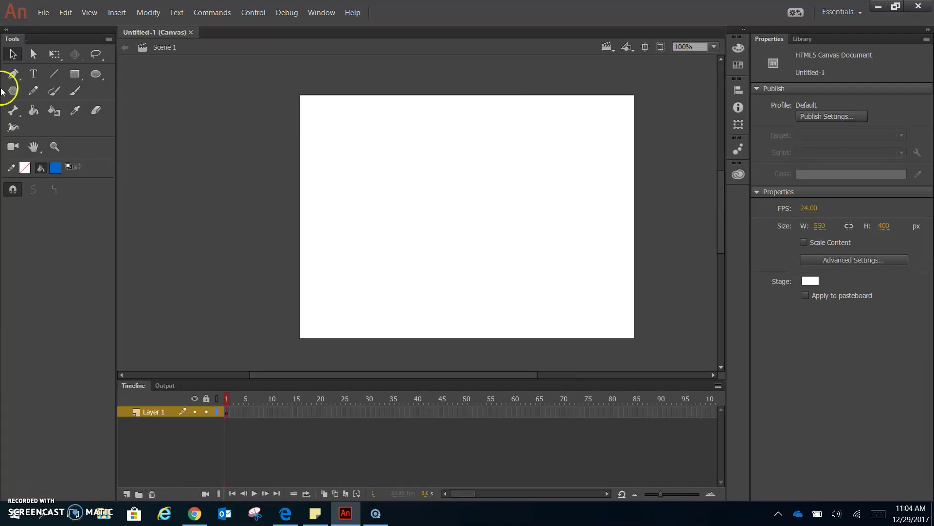
left_click_drag(119, 96, 16, 94)
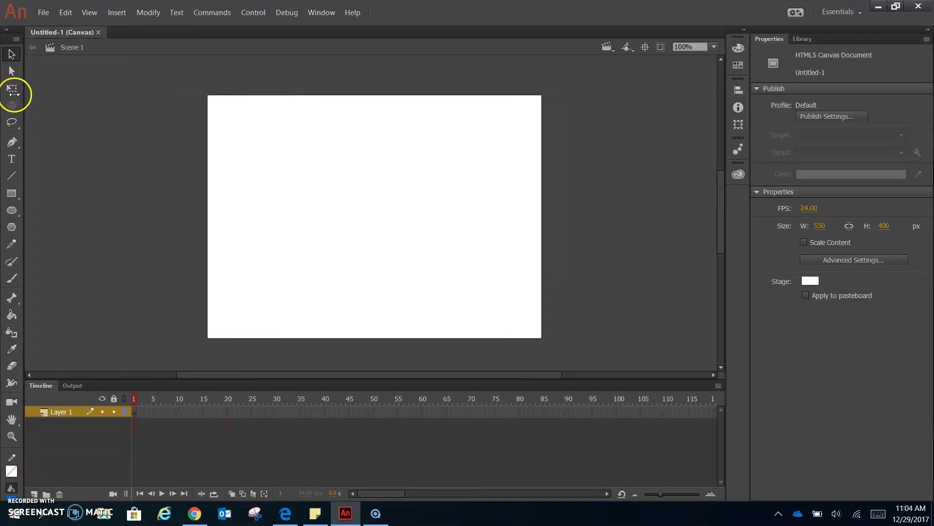
left_click_drag(27, 229, 45, 235)
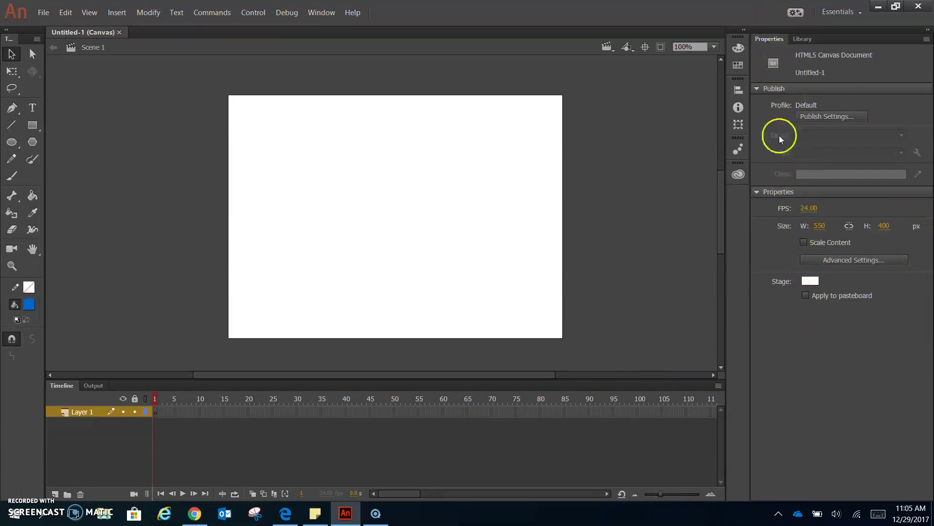
Step: Examine the options of the Rectangle tool and the Brush tool, and look at the document's library
left_click(28, 127)
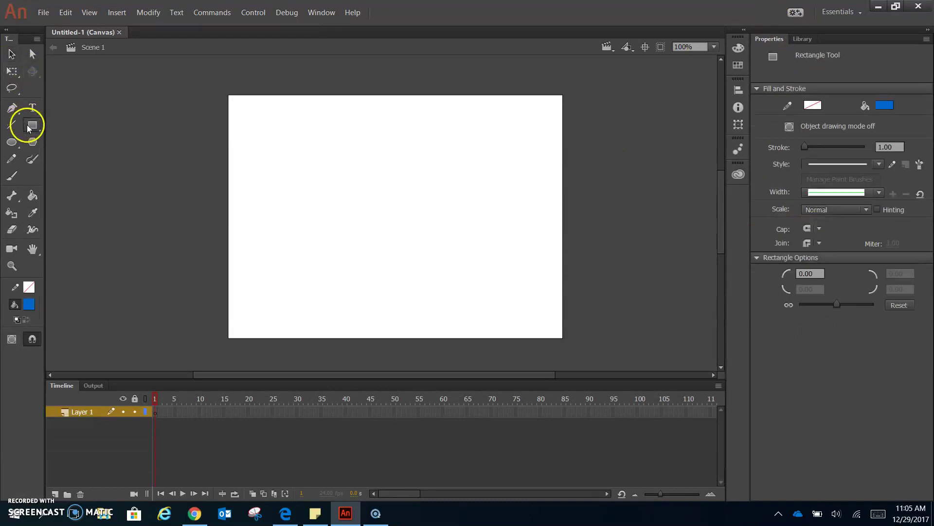
left_click(11, 177)
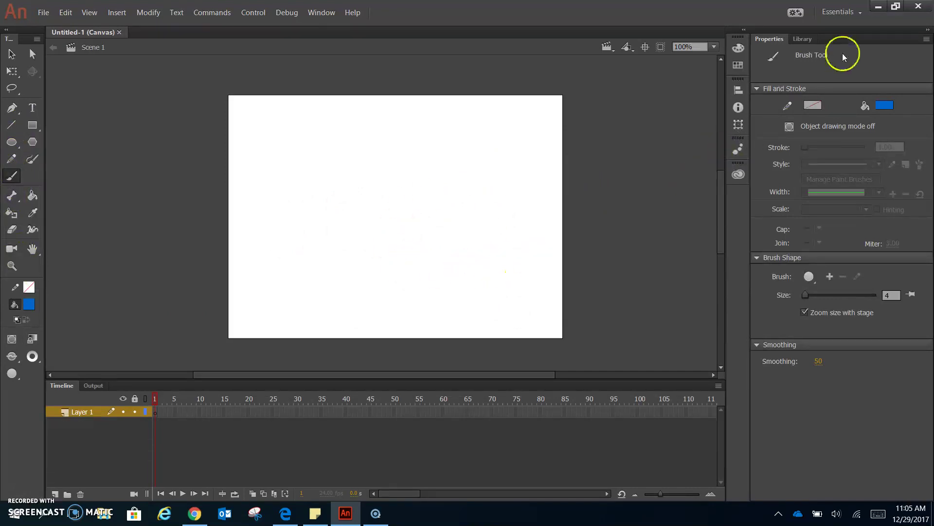
left_click(811, 39)
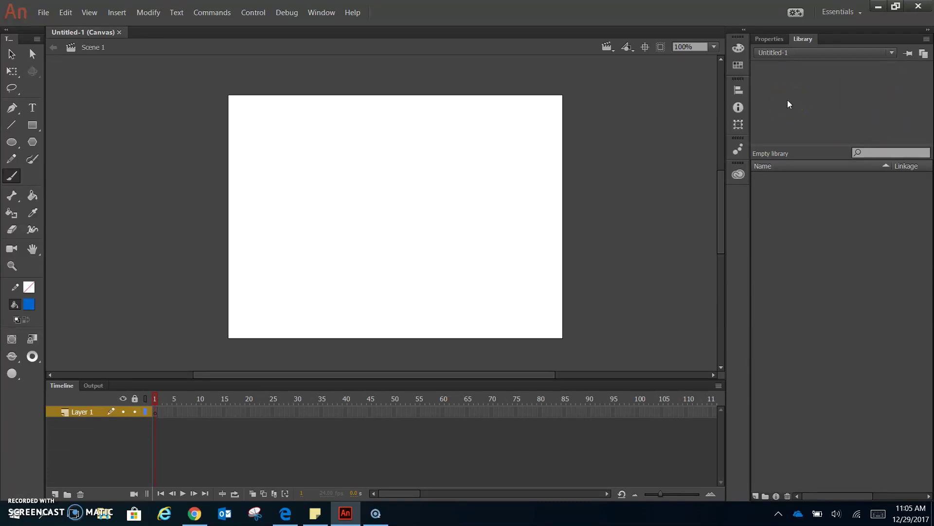
left_click(774, 40)
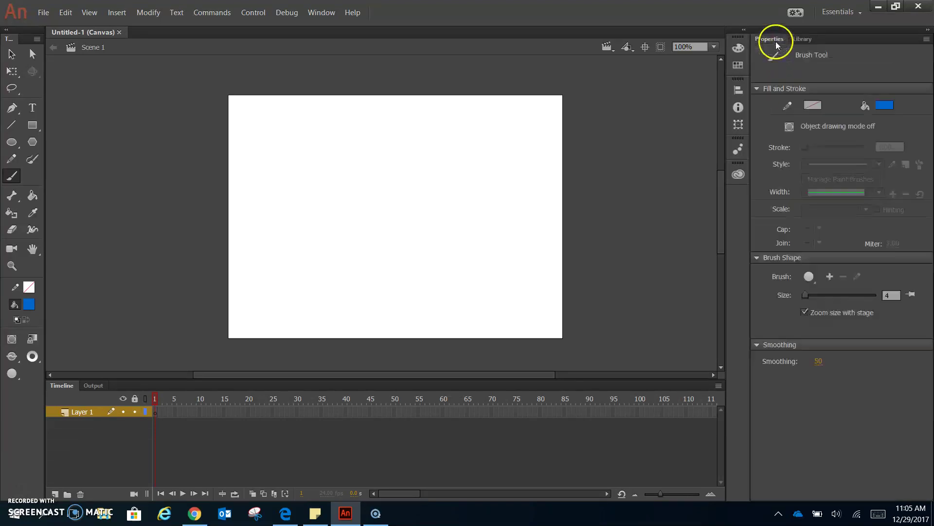
Step: Expand the docked group of collapsed panels, examine the list of available panels, and collapse the group back to icons
left_click(744, 30)
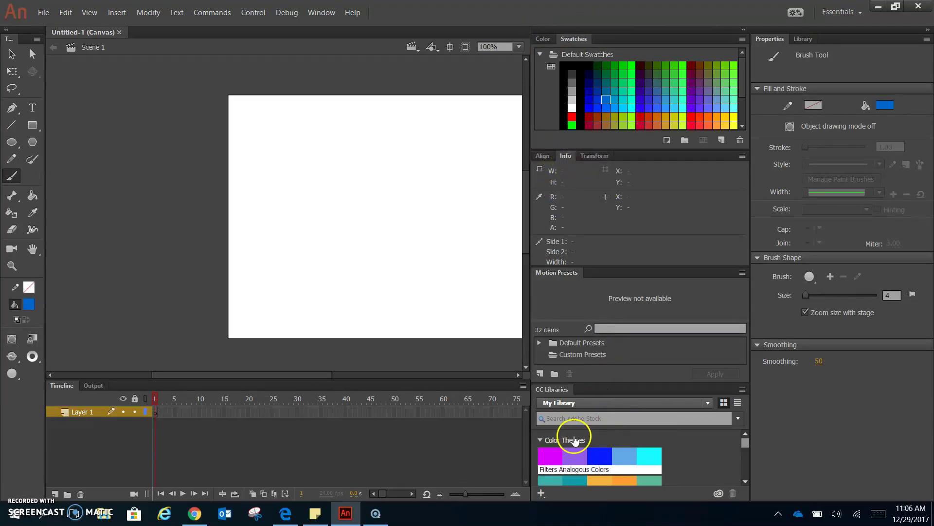
left_click(322, 14)
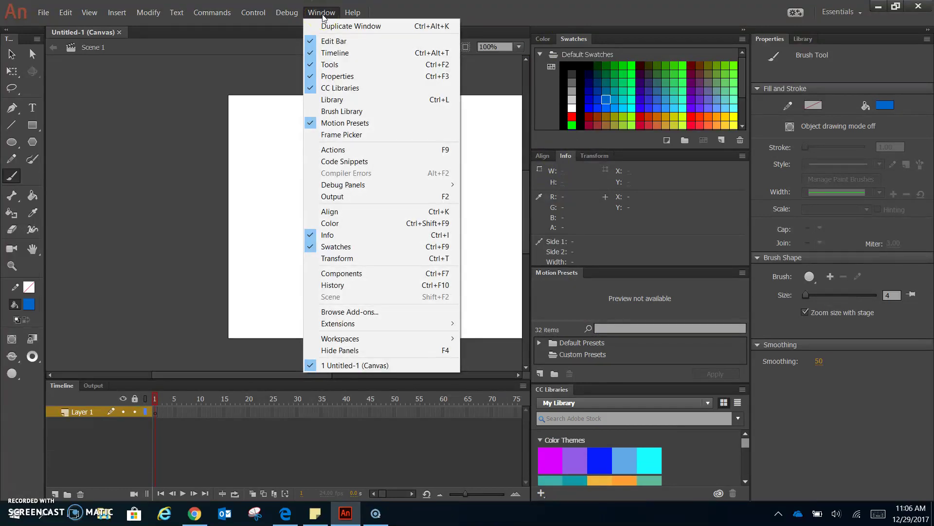
mouse_move(322, 17)
left_mouse_down()
mouse_move(331, 85)
mouse_move(336, 62)
mouse_move(352, 243)
mouse_move(335, 88)
mouse_move(312, 15)
left_mouse_up()
left_click(421, 13)
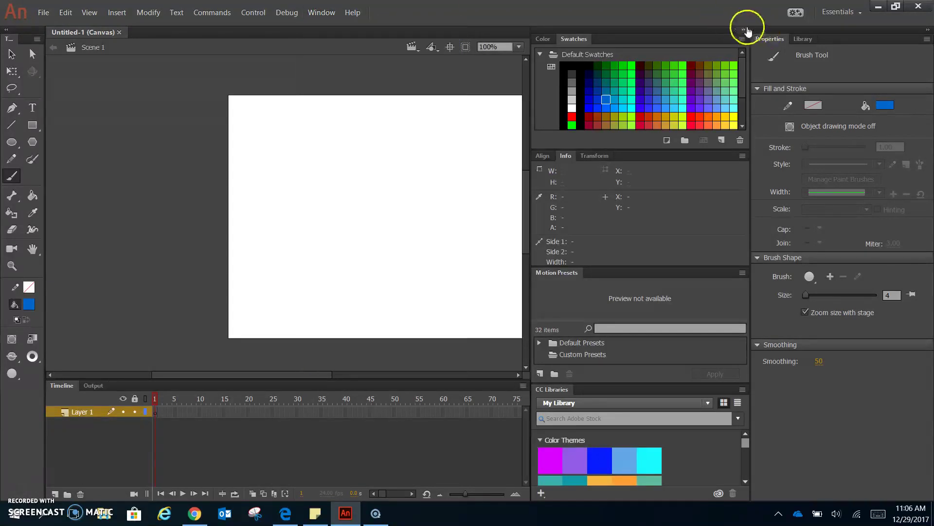
left_click(745, 30)
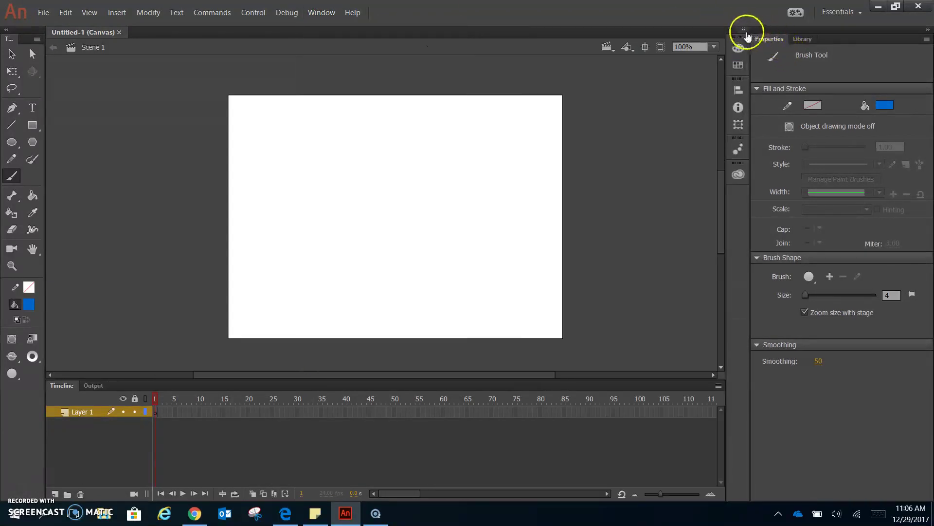
left_click(743, 30)
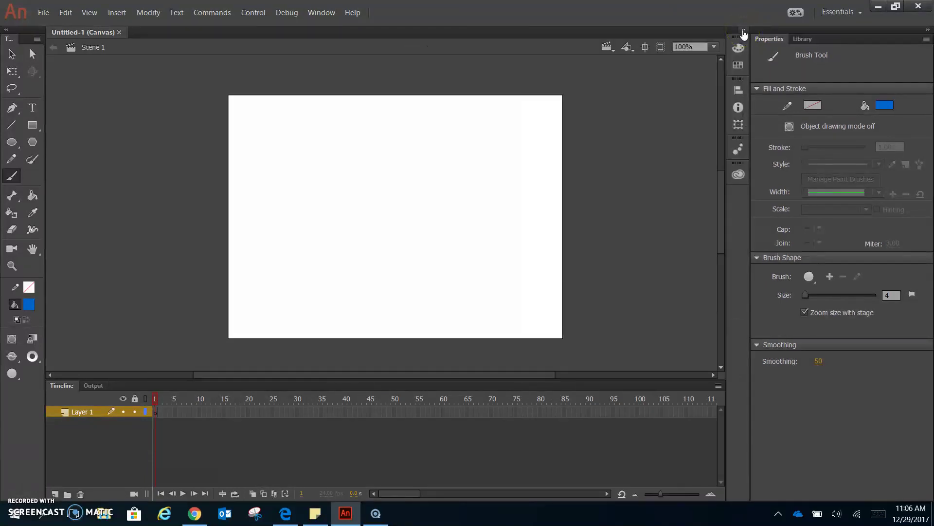
Step: View the Swatches and Align panels one after the other and collapse them again
left_click(740, 66)
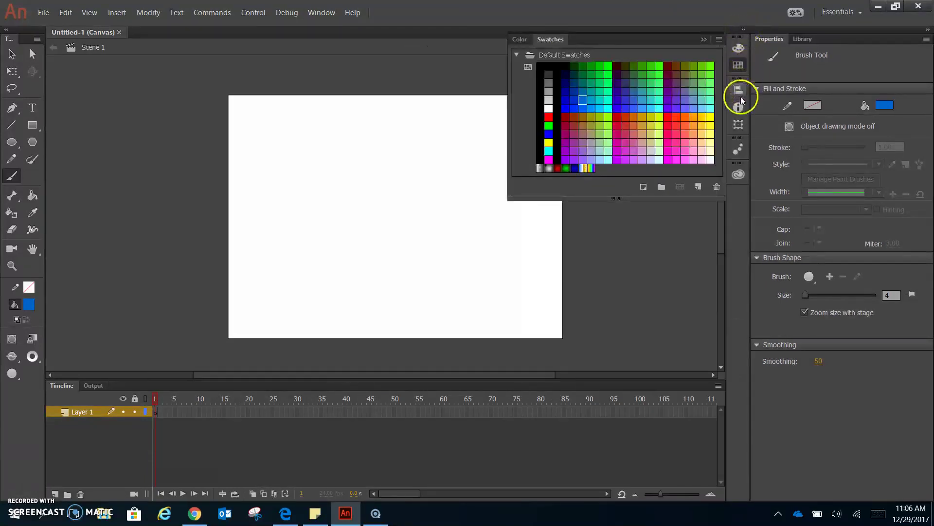
left_click(739, 90)
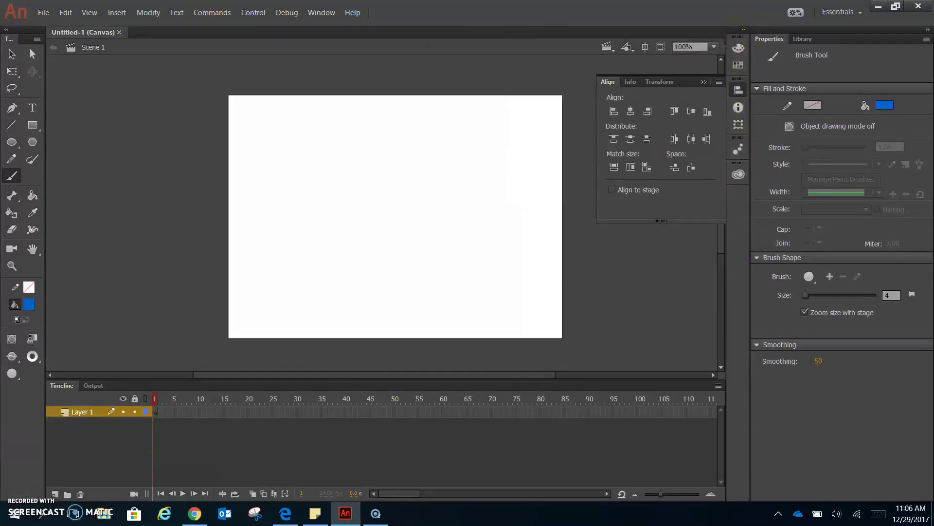
left_click(705, 82)
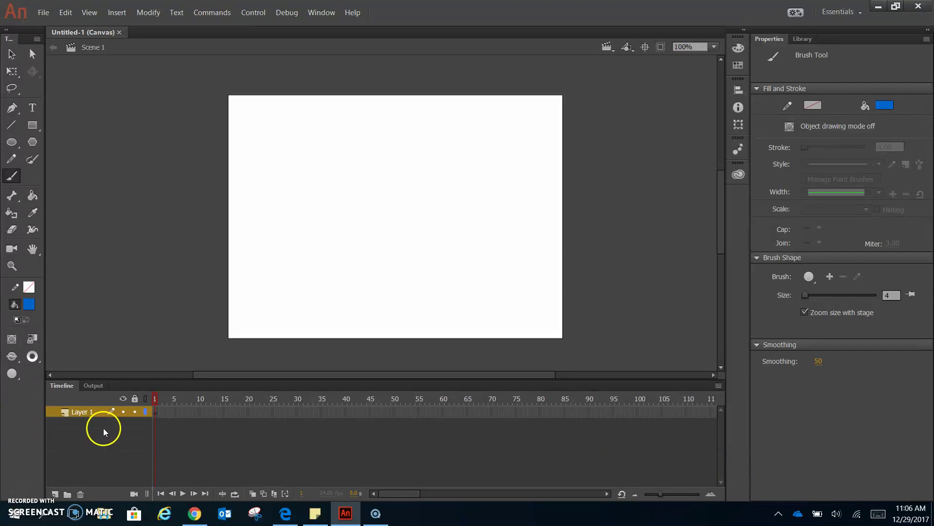
Step: Examine the frames on Layer 1 by selecting frames 1 to 24, which cover one second, and clear the selection
left_click(159, 413)
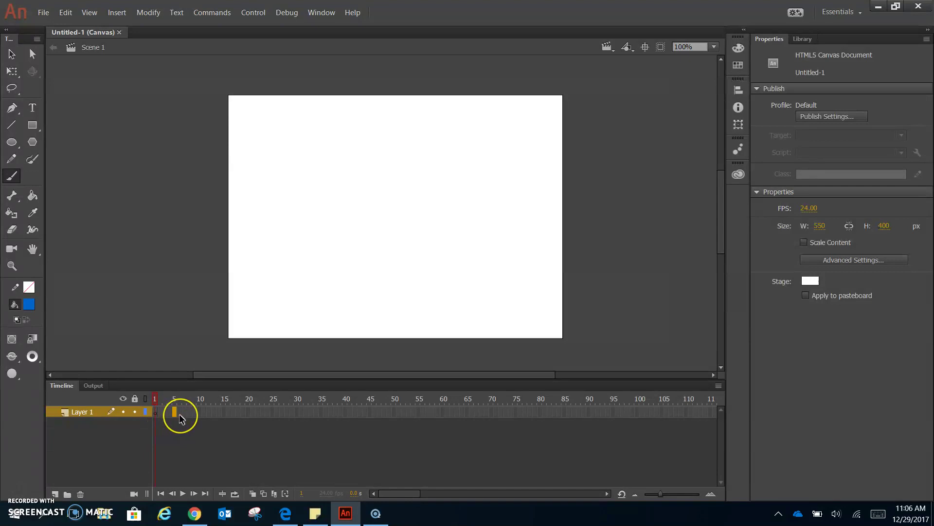
left_click_drag(179, 414, 184, 413)
left_click(563, 511)
left_click(499, 492)
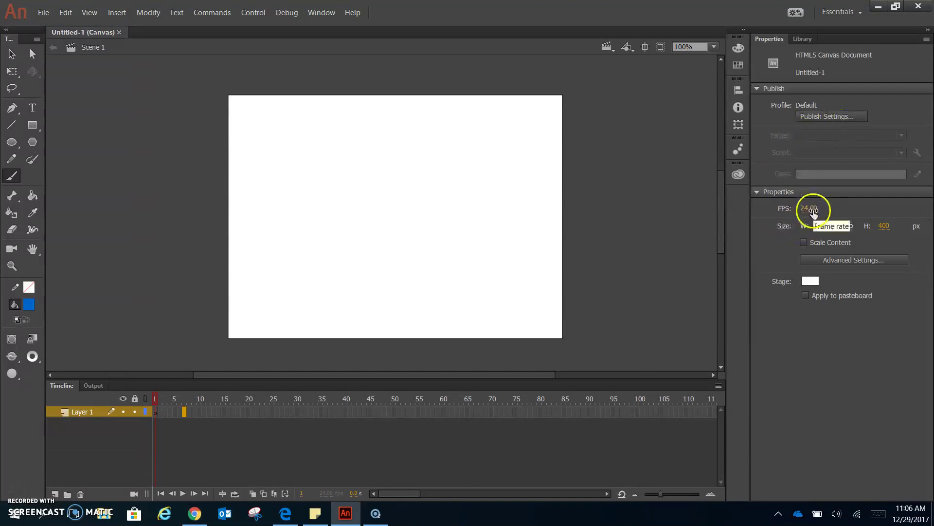
left_click(268, 413)
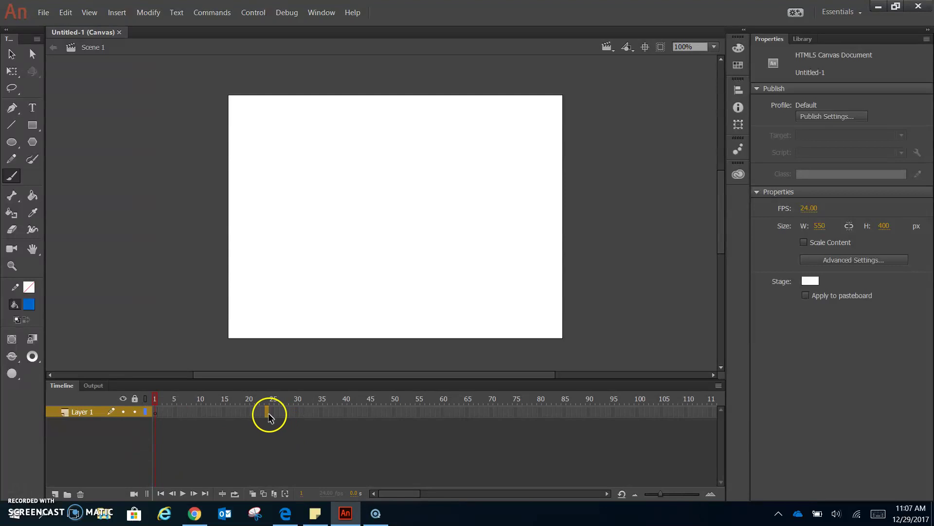
left_click(156, 413, "shift")
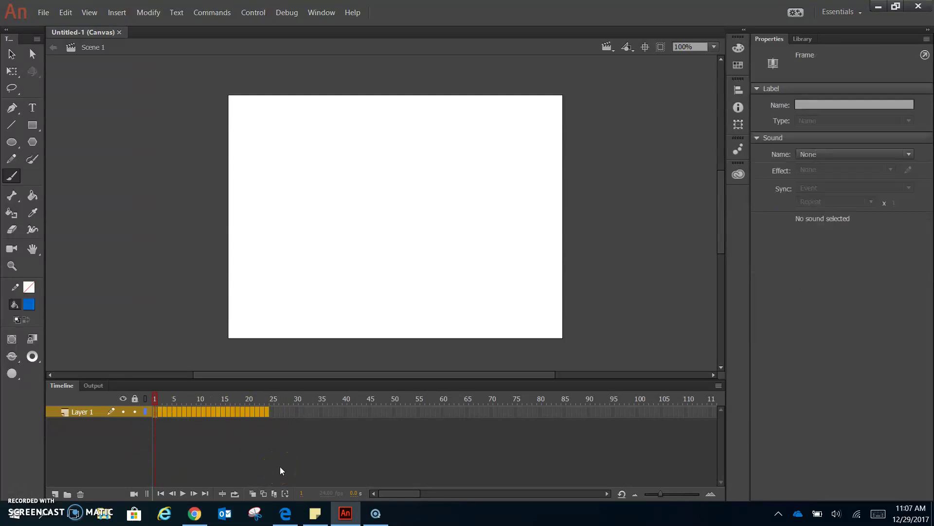
left_click(680, 454)
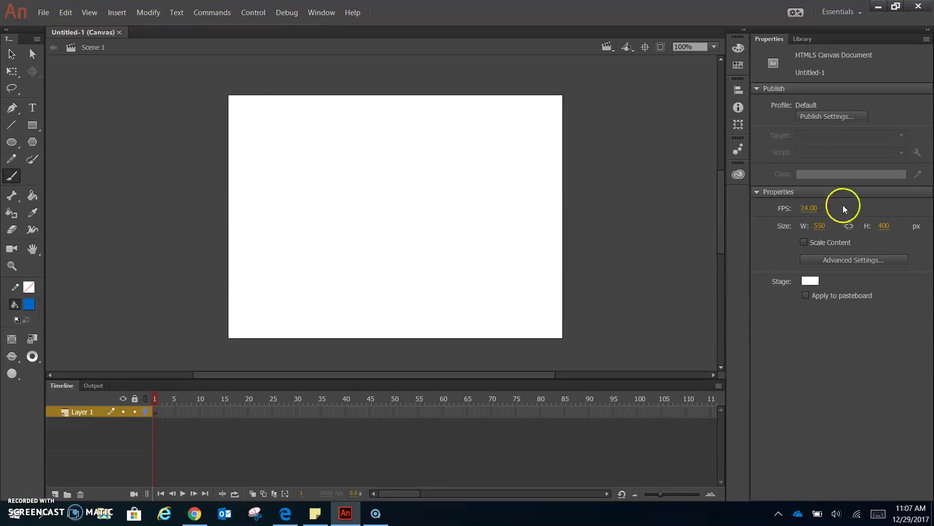
Step: Set the frame rate to 8 FPS and select frames 1 to 8 on Layer 1 before clearing the selection
left_click(813, 210)
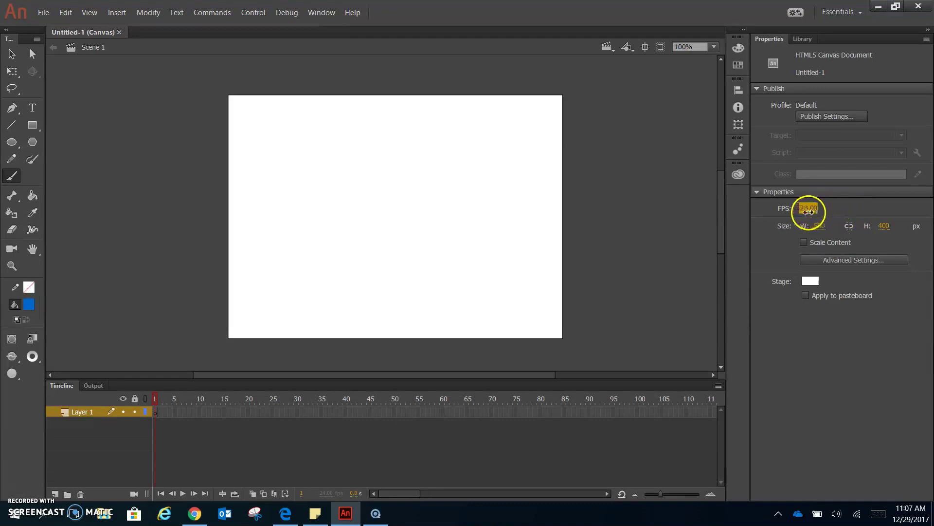
left_click_drag(800, 212, 798, 230)
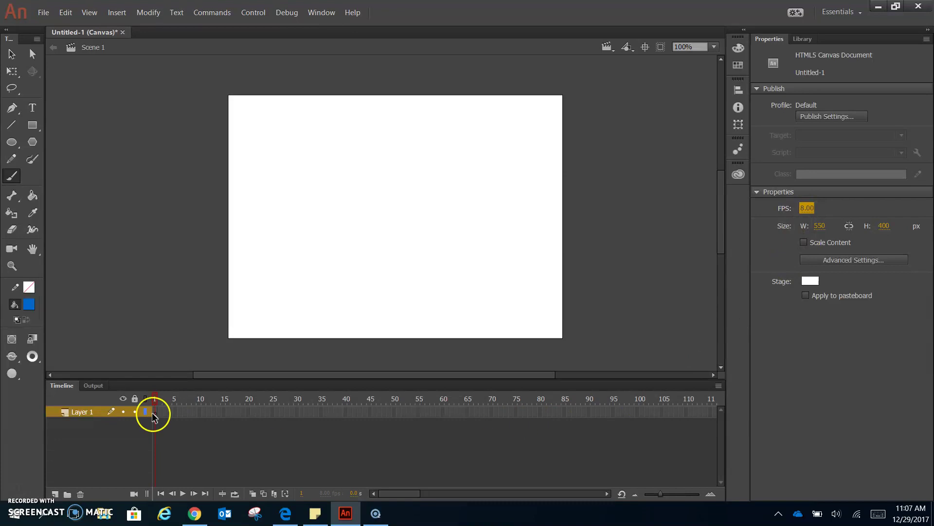
left_click(190, 412)
left_click(155, 413, "shift")
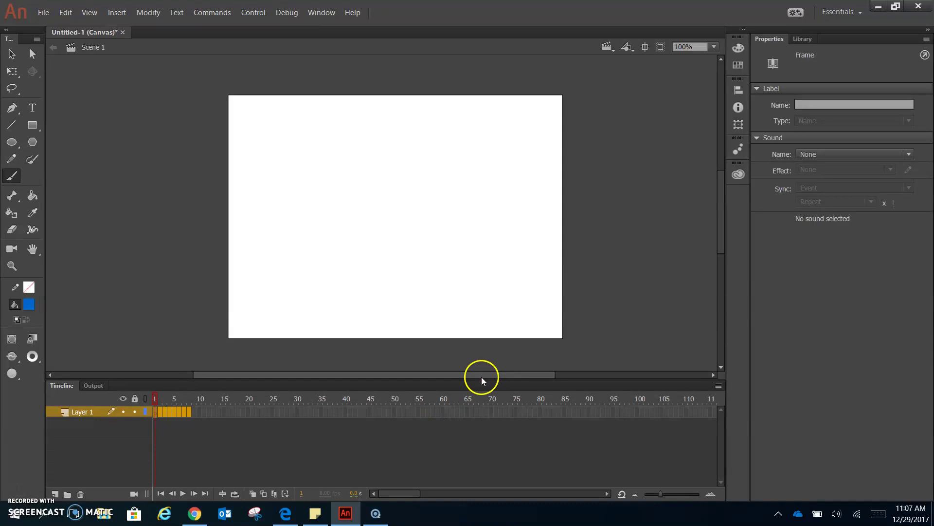
left_click(252, 445)
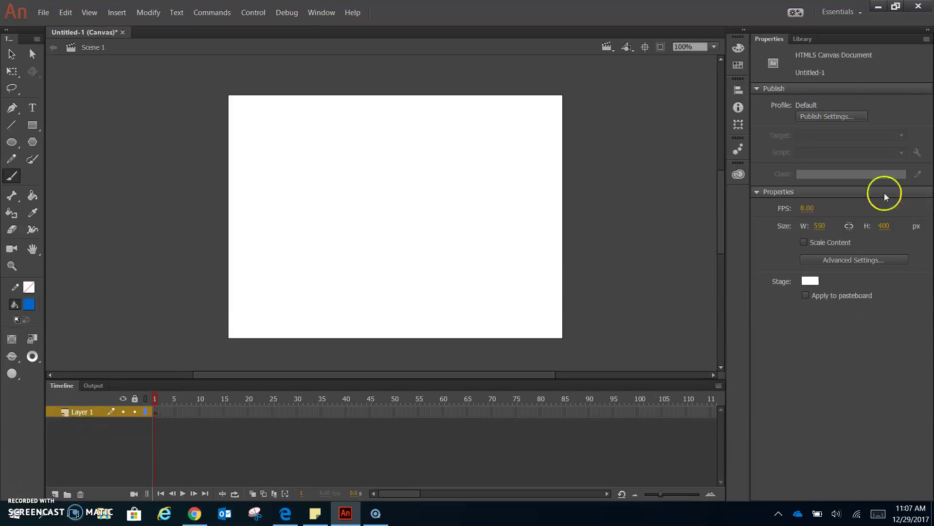
Step: Set the document's frame rate to 24 FPS
left_click(811, 215)
type("24")
key("Return")
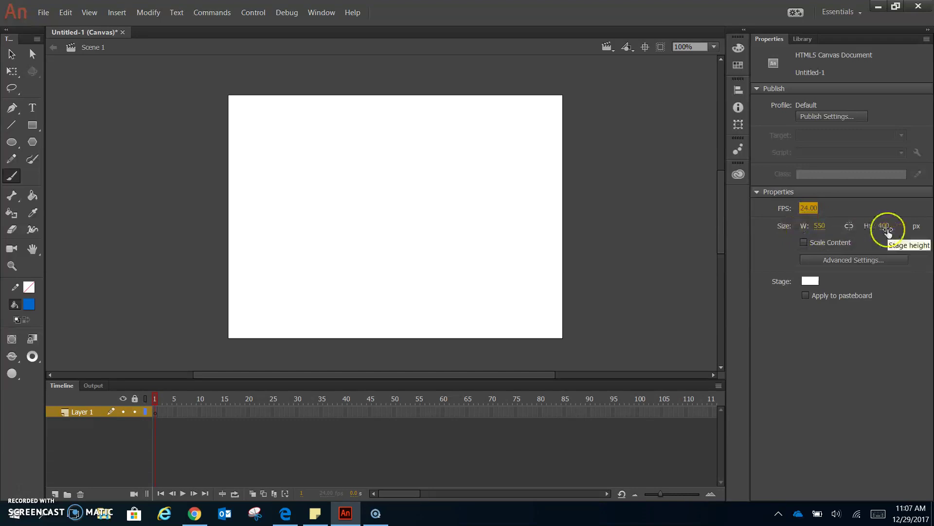
Step: Examine the stage size link and the advanced document settings, and leave the settings without changes
left_click(849, 227)
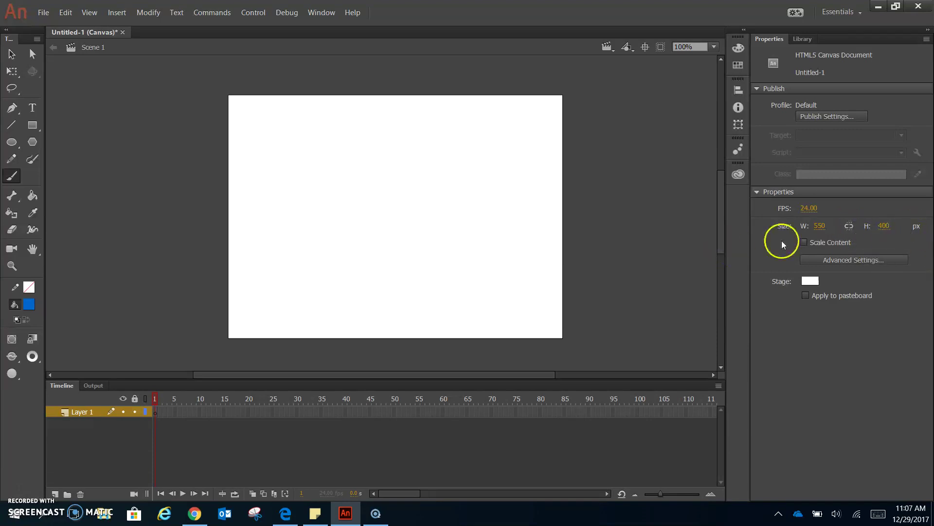
left_click(869, 265)
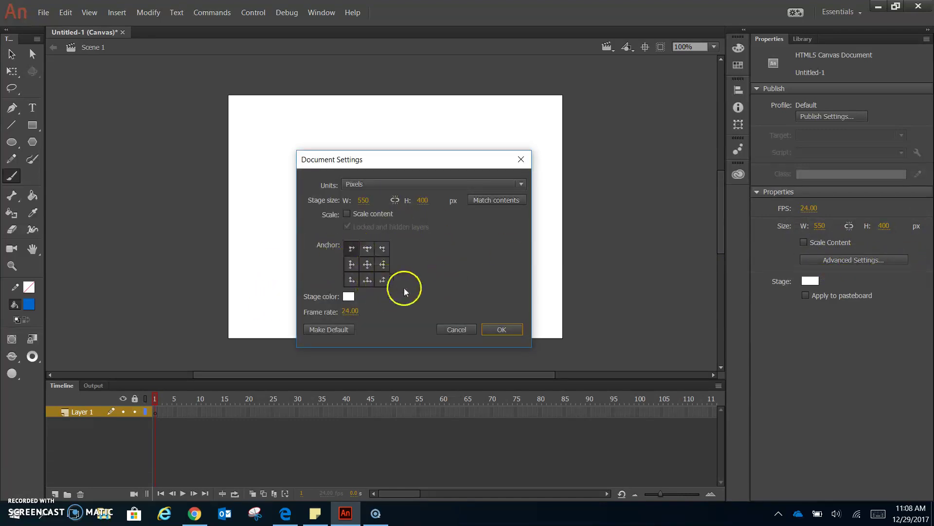
left_click(453, 330)
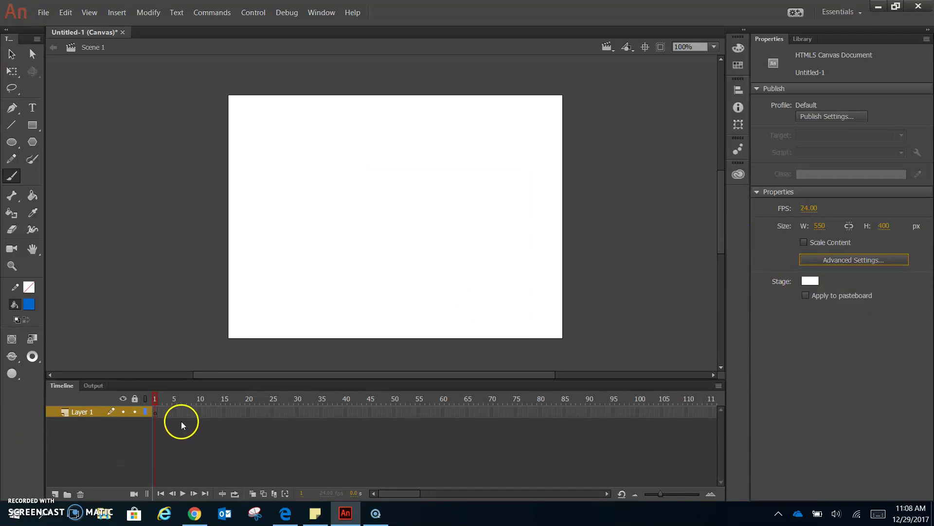
left_click(197, 443)
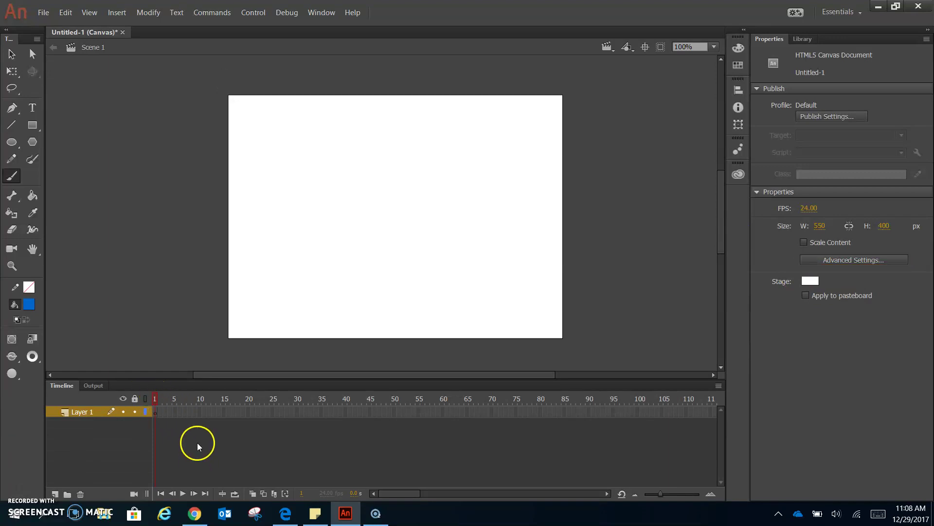
Step: Draw a blue oval without a stroke in the upper-left part of the stage on frame 1 of Layer 1
left_click(158, 414)
left_click_drag(160, 412, 170, 417)
left_click(189, 434)
left_click(11, 143)
left_click_drag(273, 147, 320, 187)
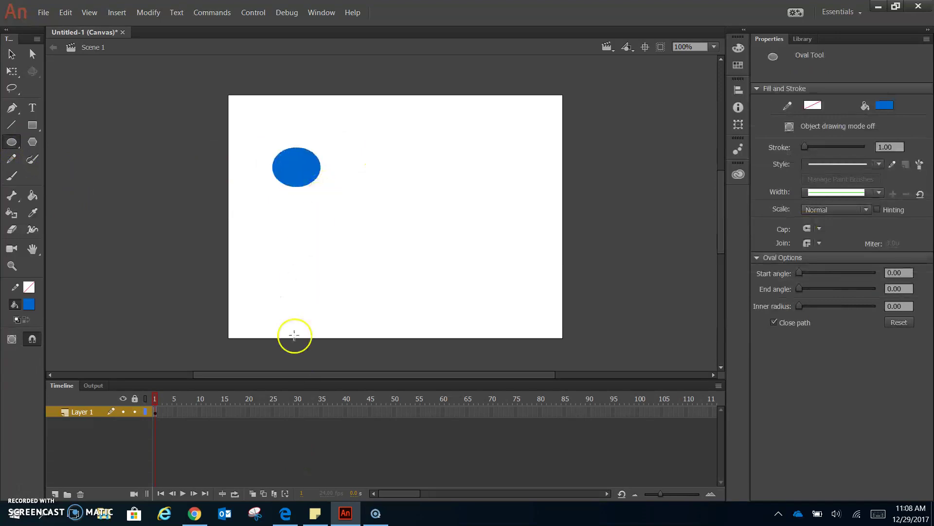
left_click(206, 434)
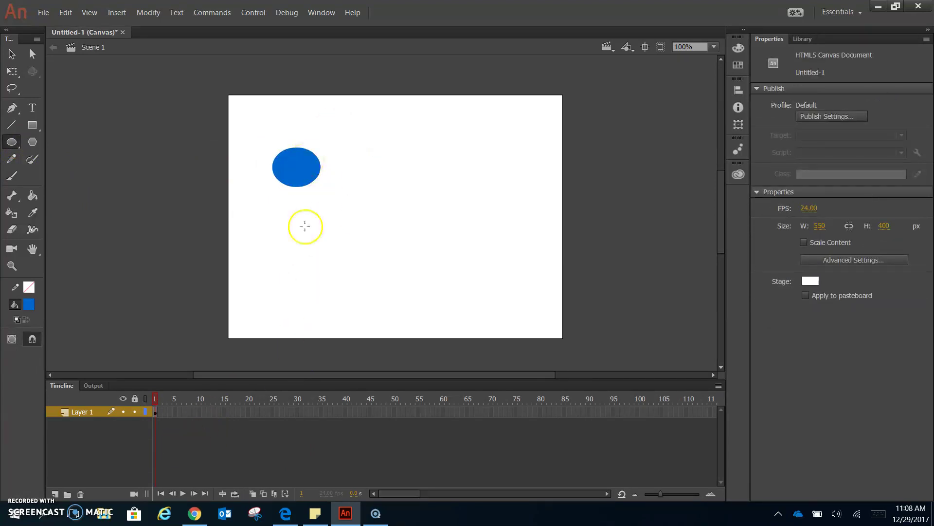
Step: Insert a keyframe at frame 20 of Layer 1
left_click(155, 415)
left_click(159, 433)
right_click(247, 412)
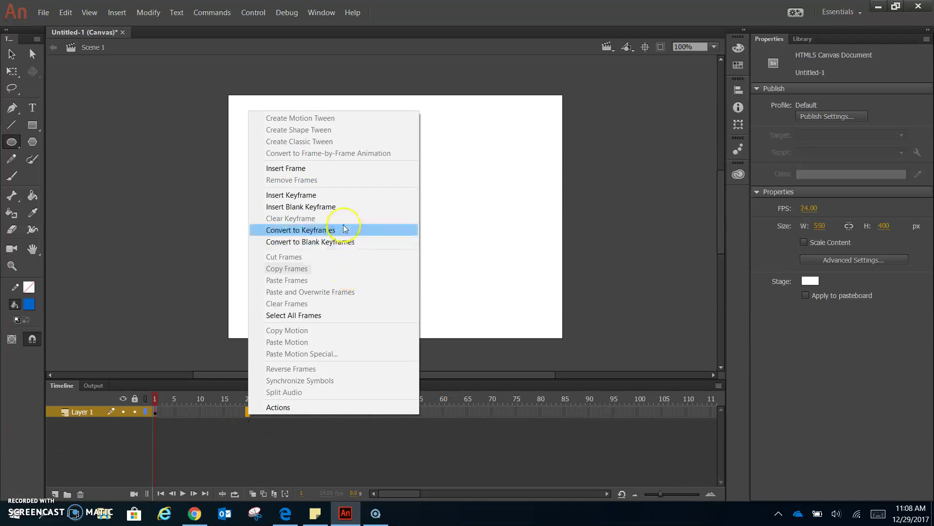
left_click(342, 195)
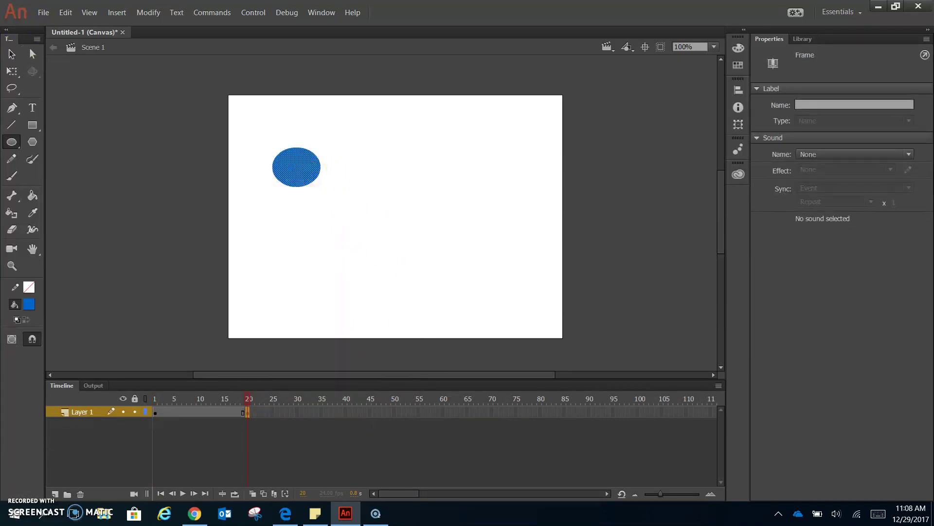
Step: Delete the blue oval from the keyframe at frame 20 of Layer 1
key("Delete")
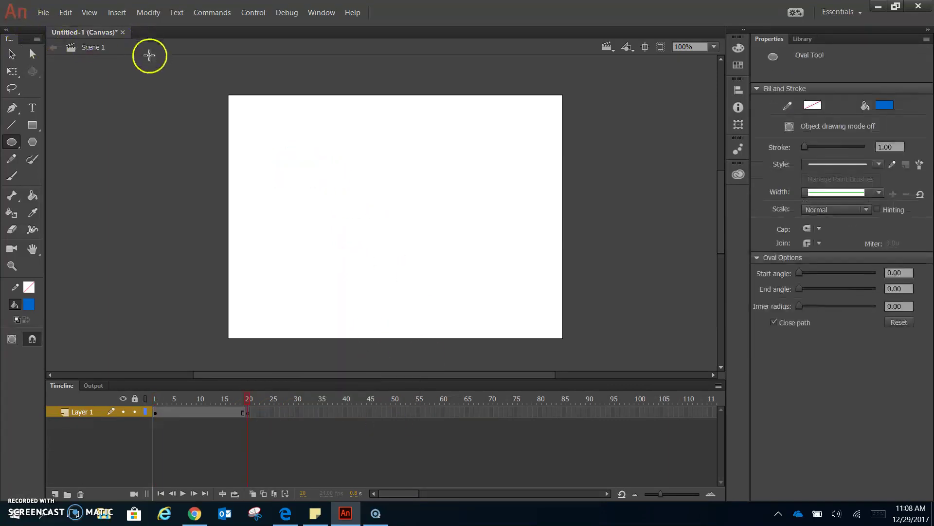
left_click(320, 450)
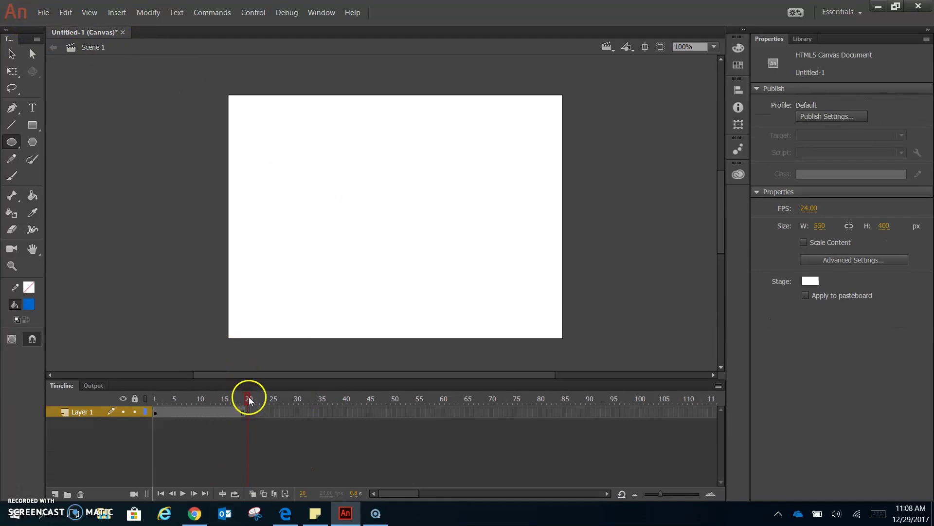
Step: Scrub the playhead between frames 1 and 20 and play the animation to check when the oval is shown
left_click_drag(249, 400, 234, 400)
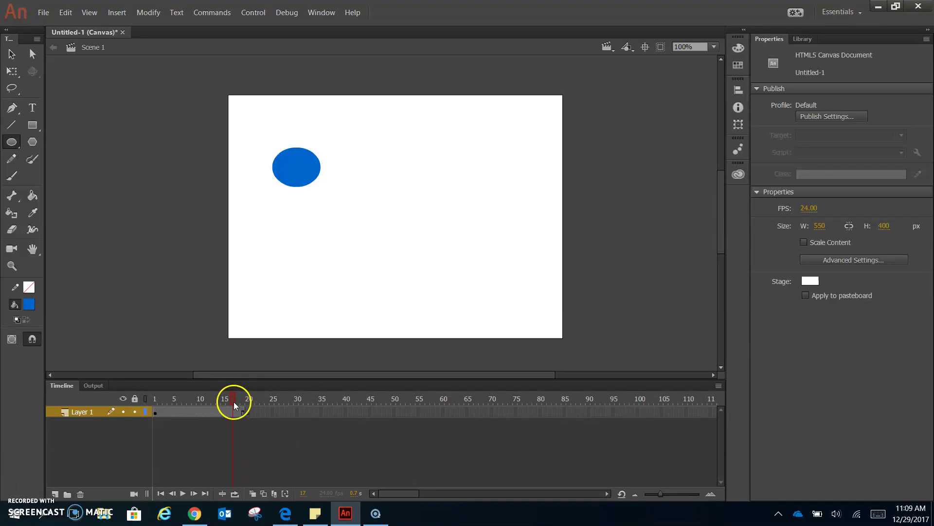
left_click_drag(241, 401, 169, 402)
left_click_drag(242, 401, 247, 401)
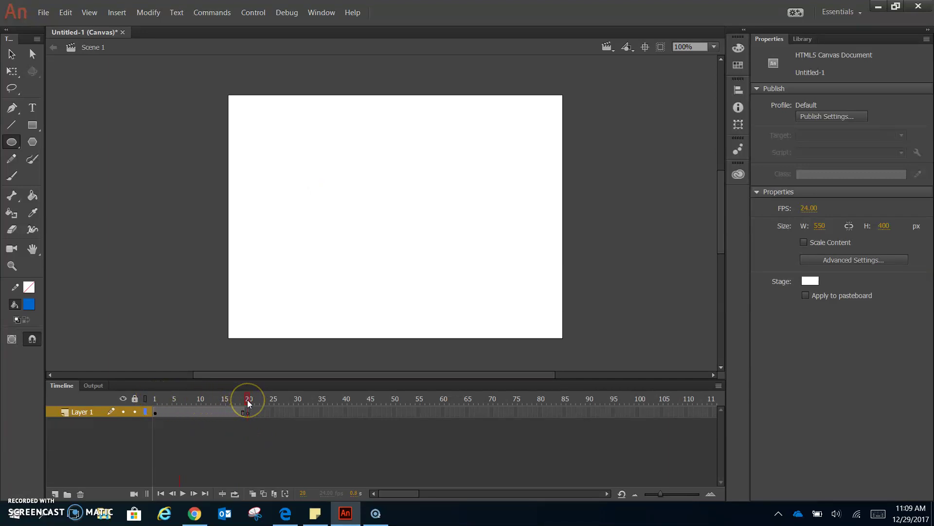
left_click(148, 399)
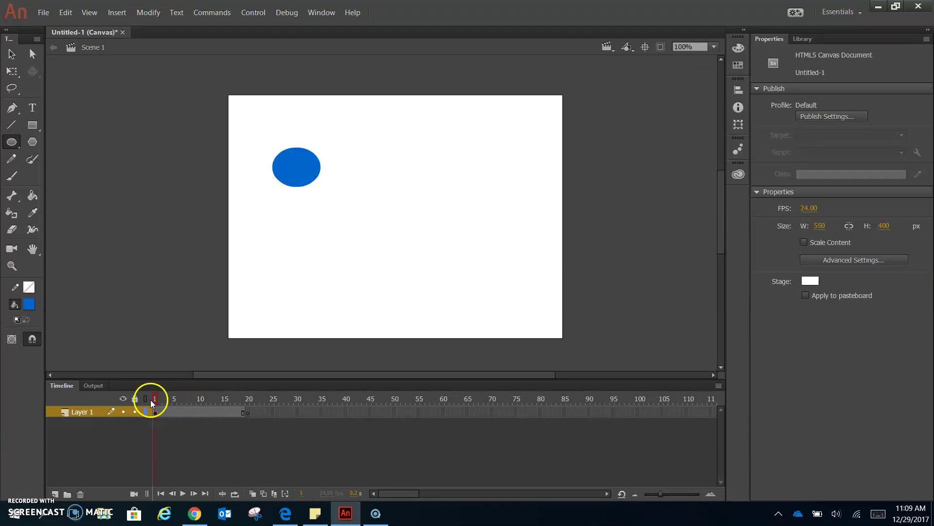
left_click_drag(154, 398, 242, 399)
left_click(183, 493)
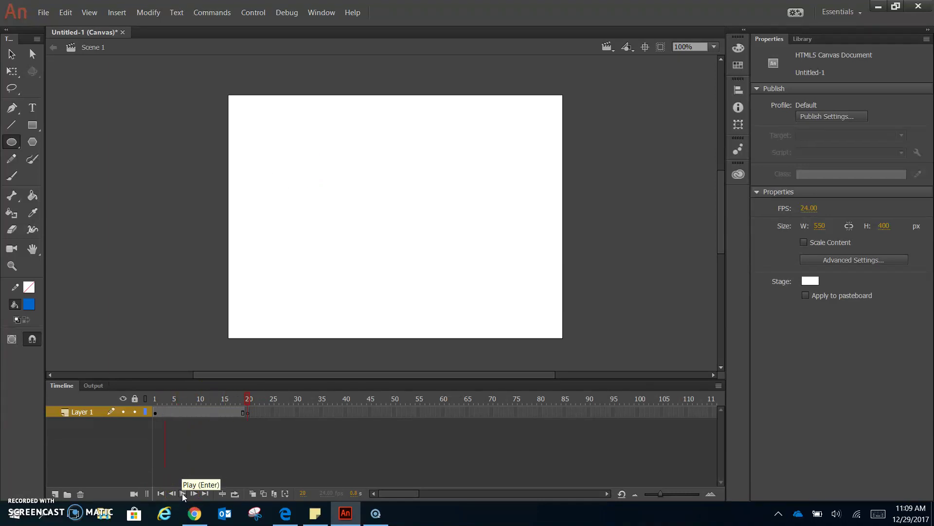
left_click(182, 493)
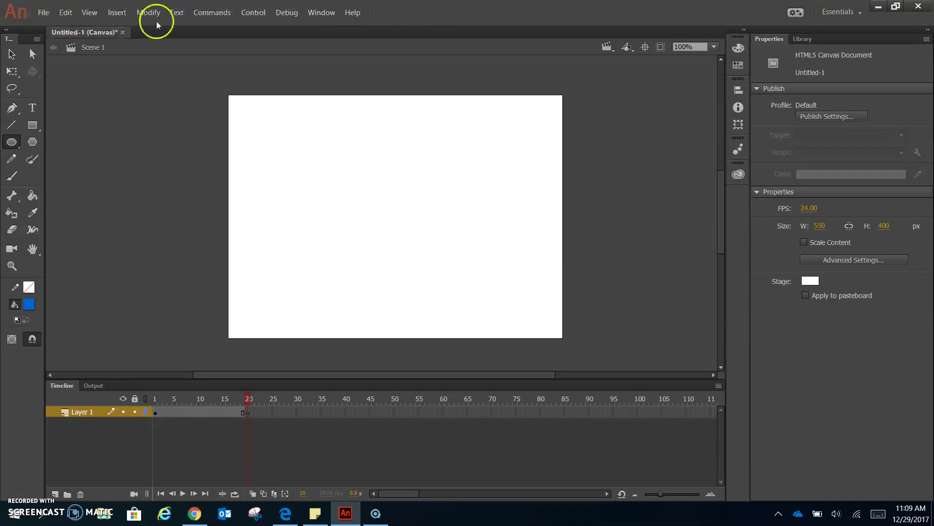
Step: Look through the application's command groups from File to Help without running any command
left_click(41, 13)
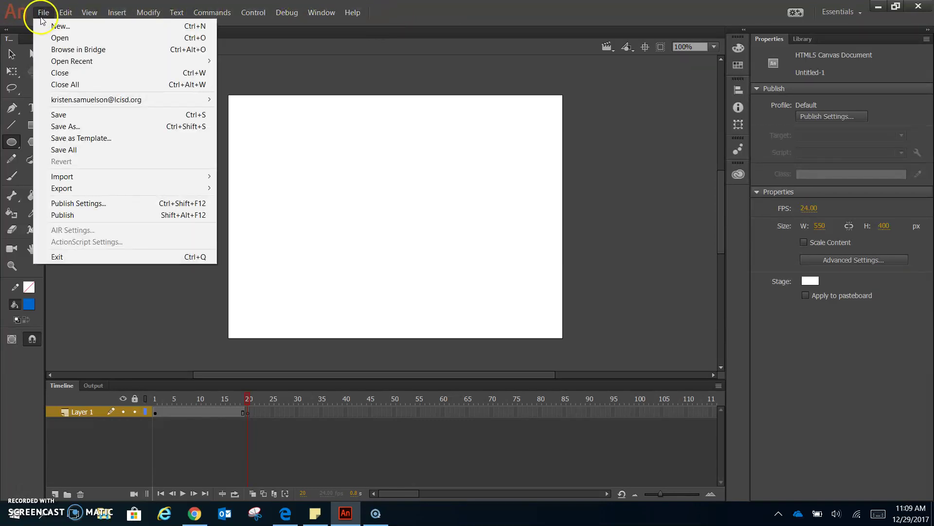
mouse_move(57, 14)
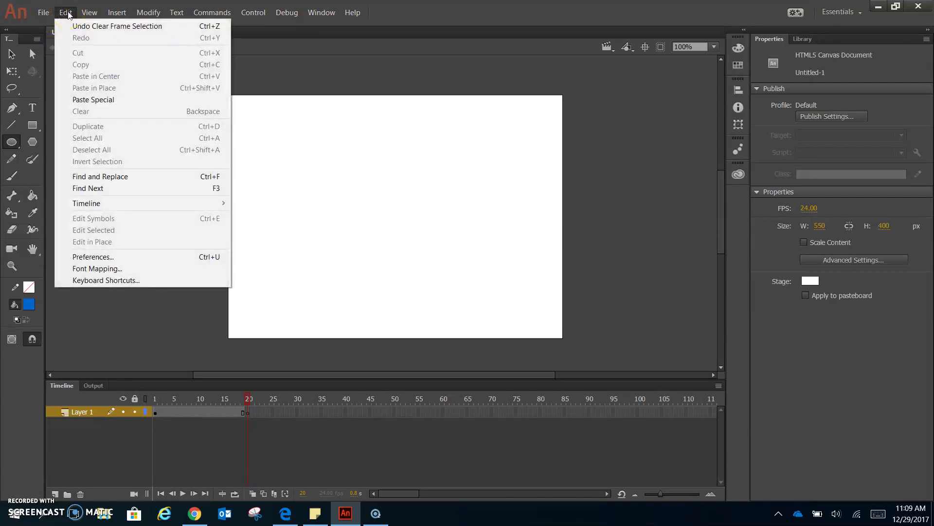
mouse_move(90, 13)
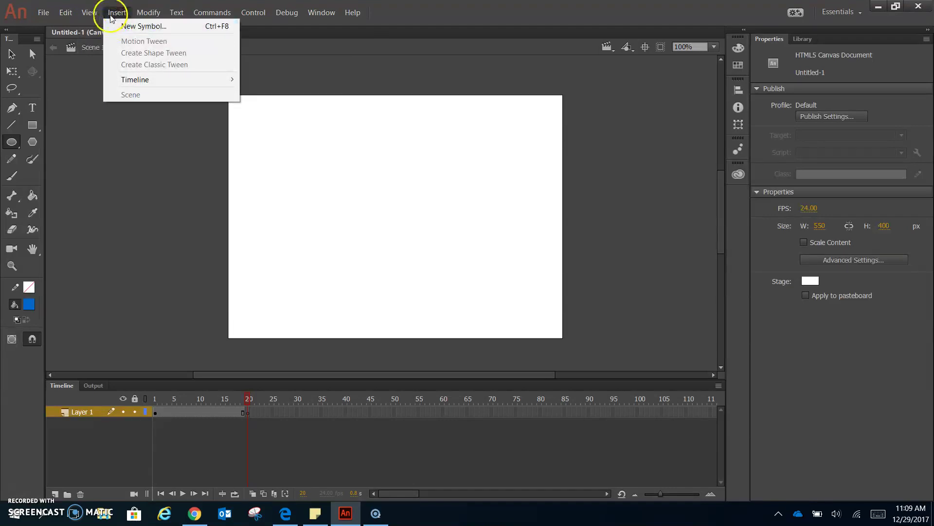
mouse_move(172, 18)
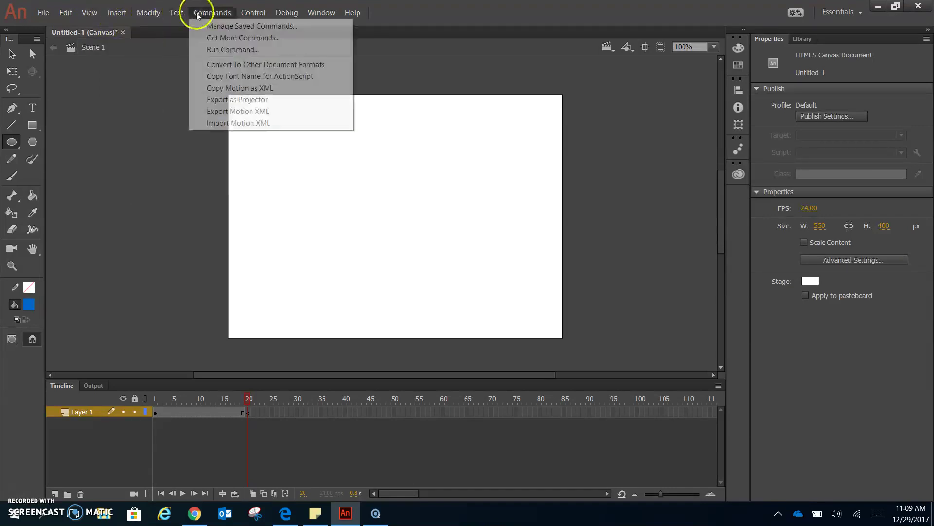
mouse_move(254, 14)
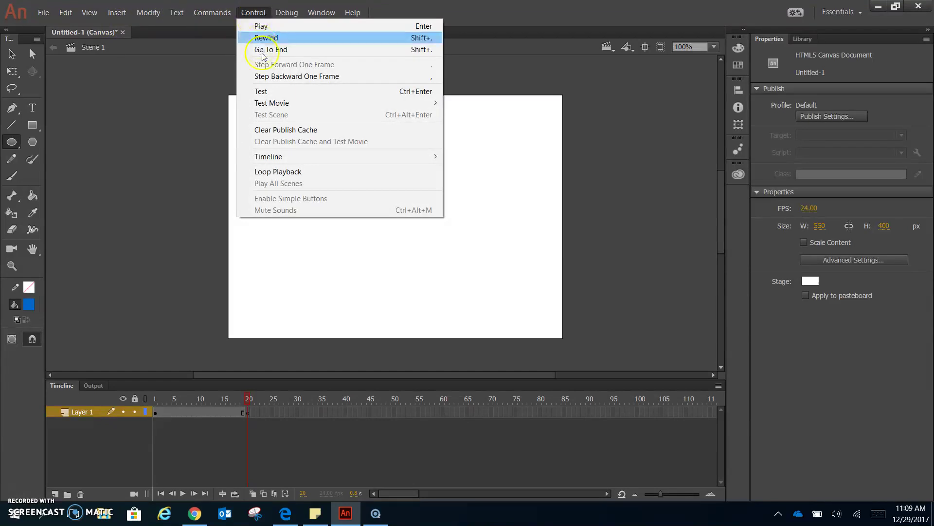
mouse_move(286, 13)
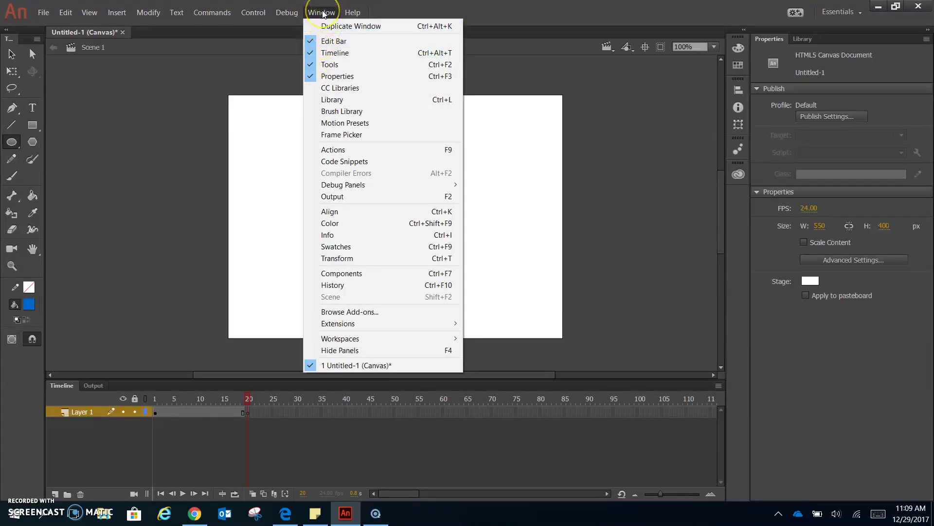
left_click(346, 13)
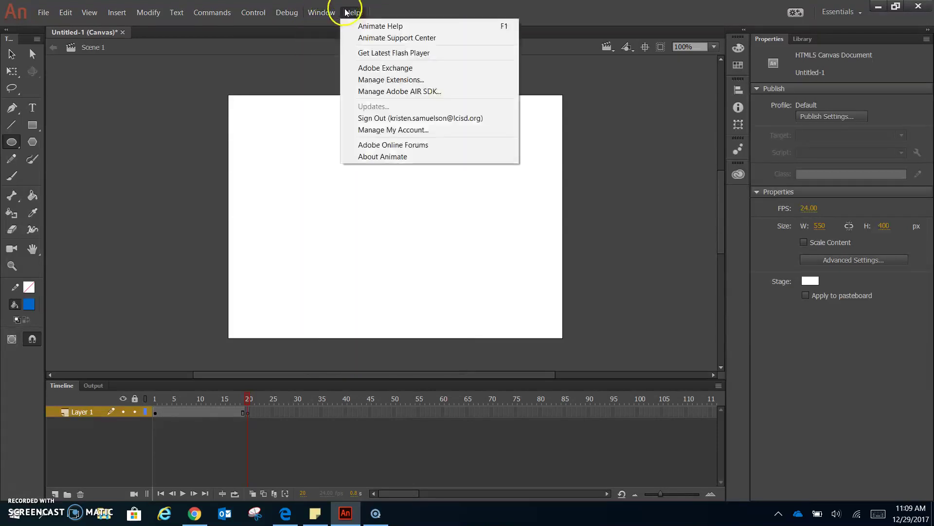
left_click(702, 6)
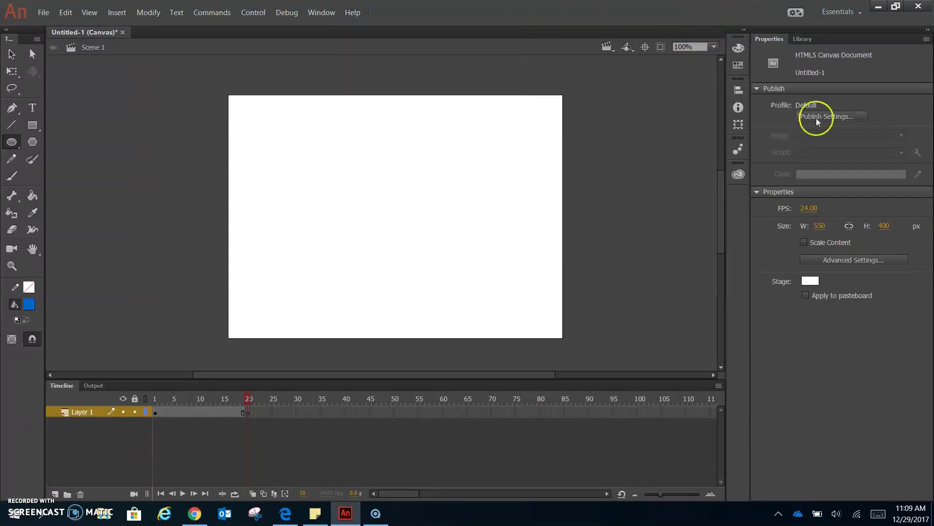
Step: Reset the Essentials workspace to its original layout and collapse the CC Libraries panel
left_click(861, 13)
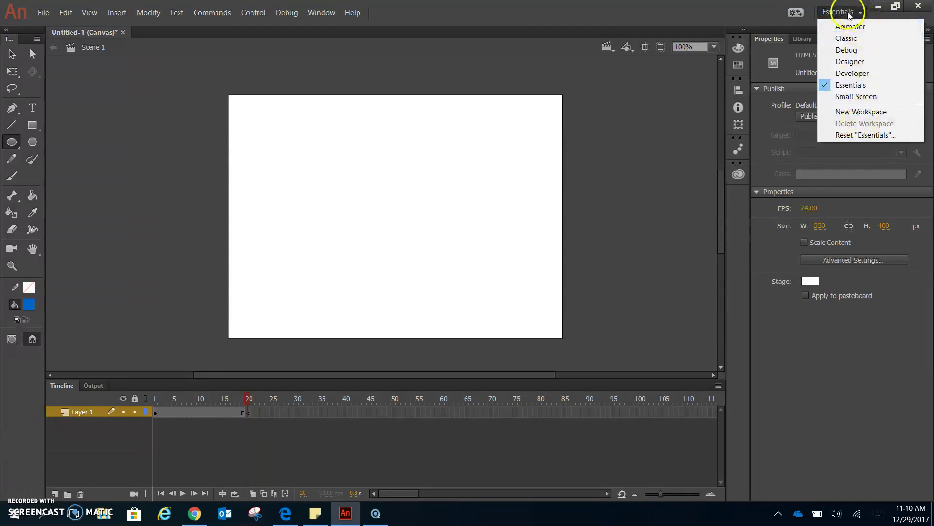
left_click(325, 12)
left_click(323, 11)
left_click(323, 12)
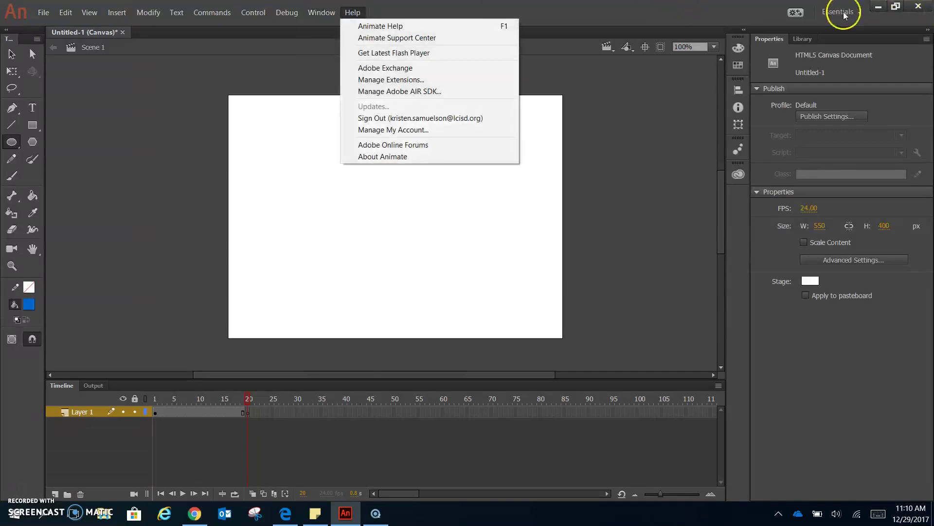
left_click(846, 15)
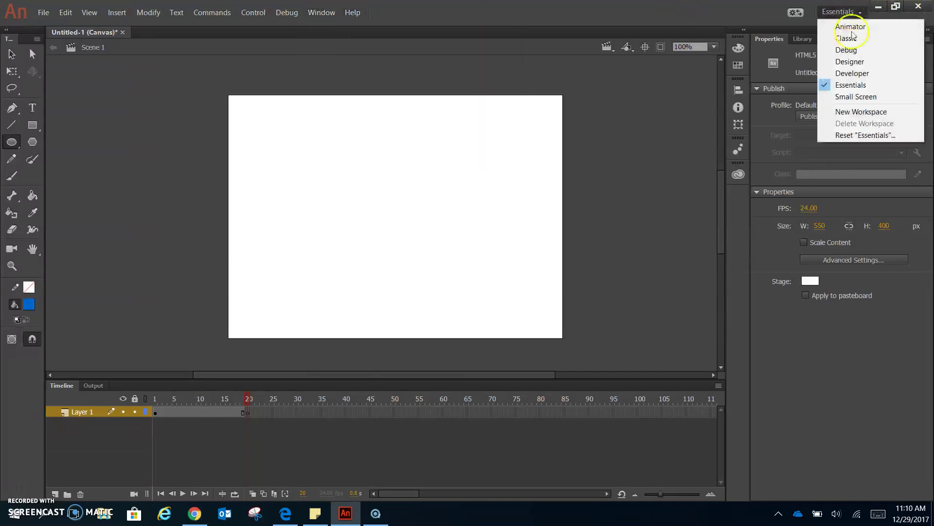
left_click(851, 136)
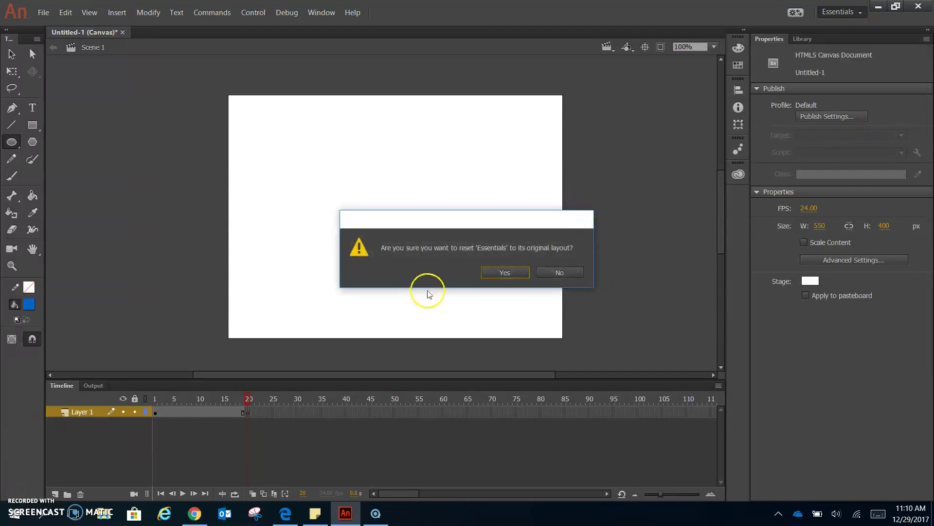
left_click(502, 272)
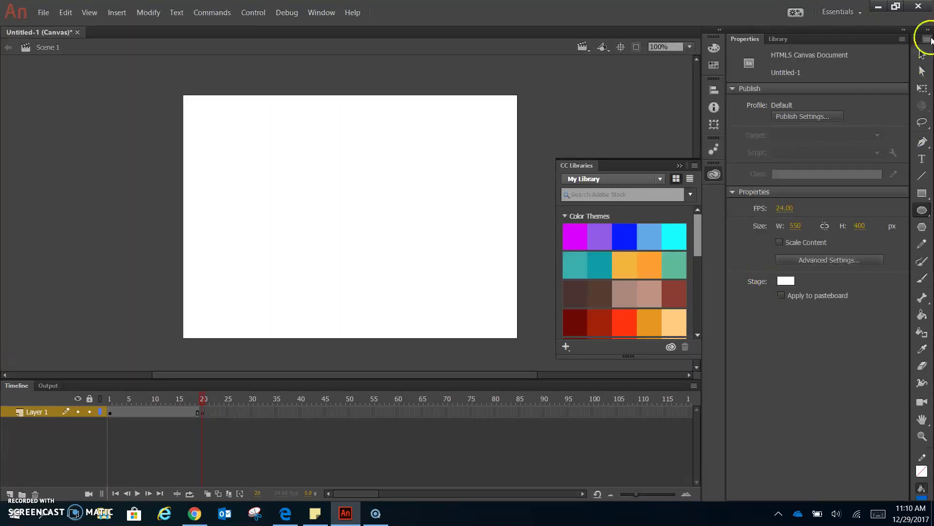
left_click(680, 166)
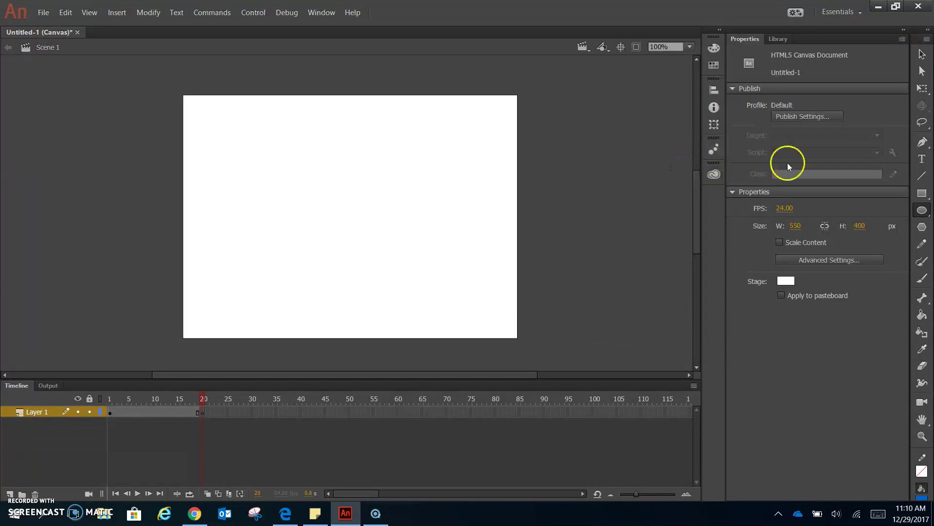
Step: Move the Tools panel from beside the Properties panel and dock it on the left side of the workspace
left_click(926, 39)
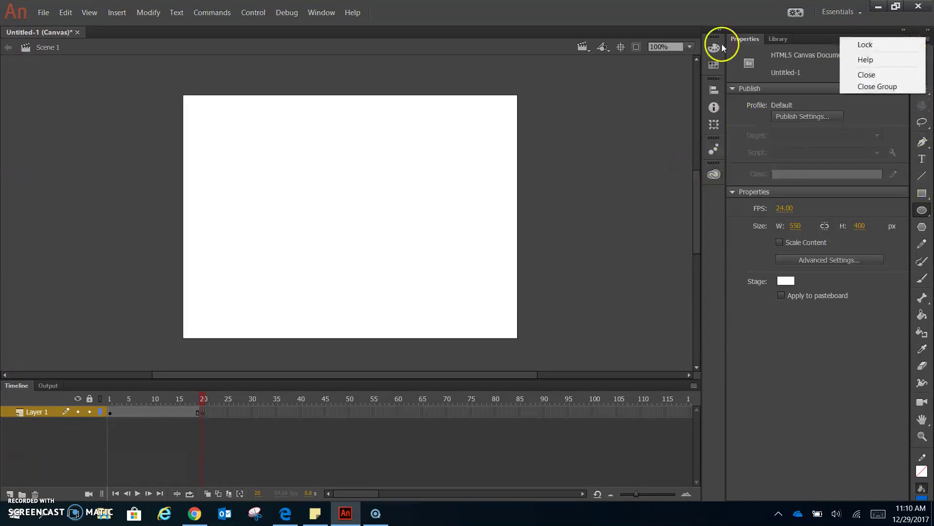
left_click(764, 301)
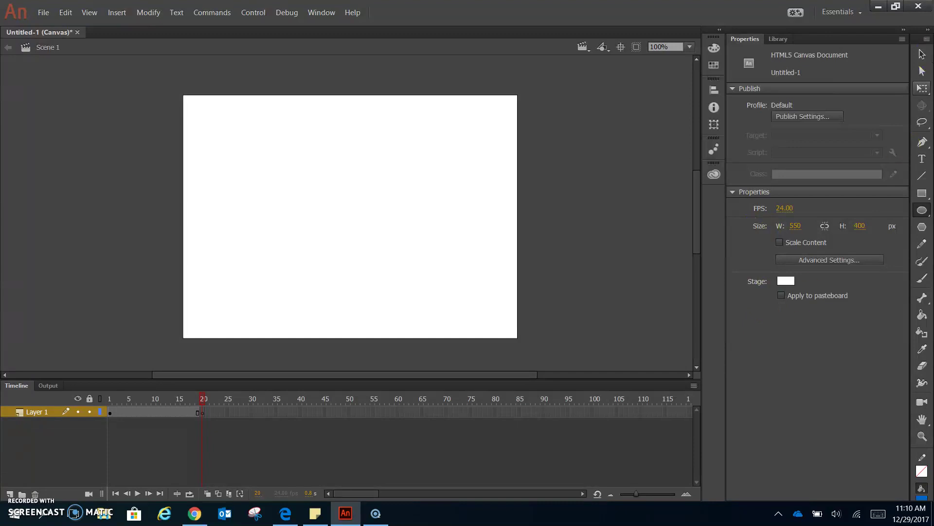
left_click_drag(919, 44, 4, 71)
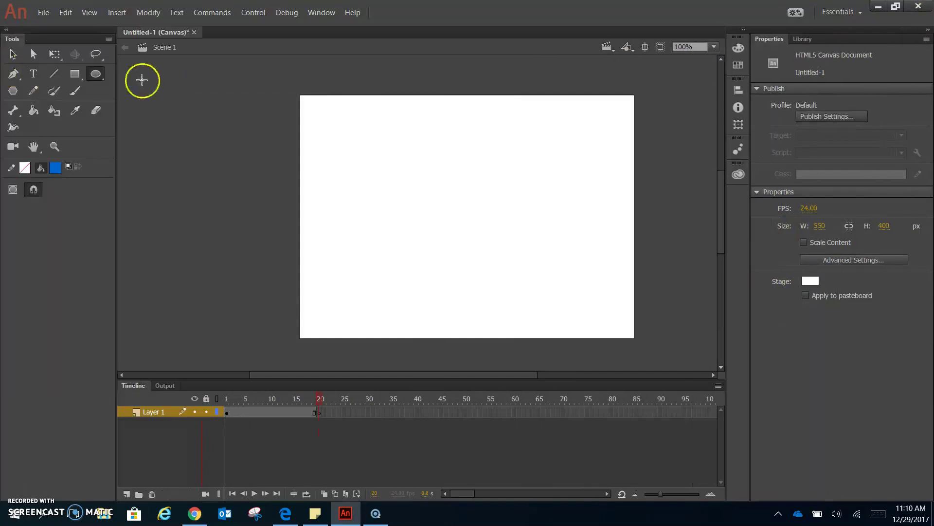
Step: Resize the docked Tools panel so that its tools are arranged in two narrow columns
left_click_drag(117, 82, 52, 83)
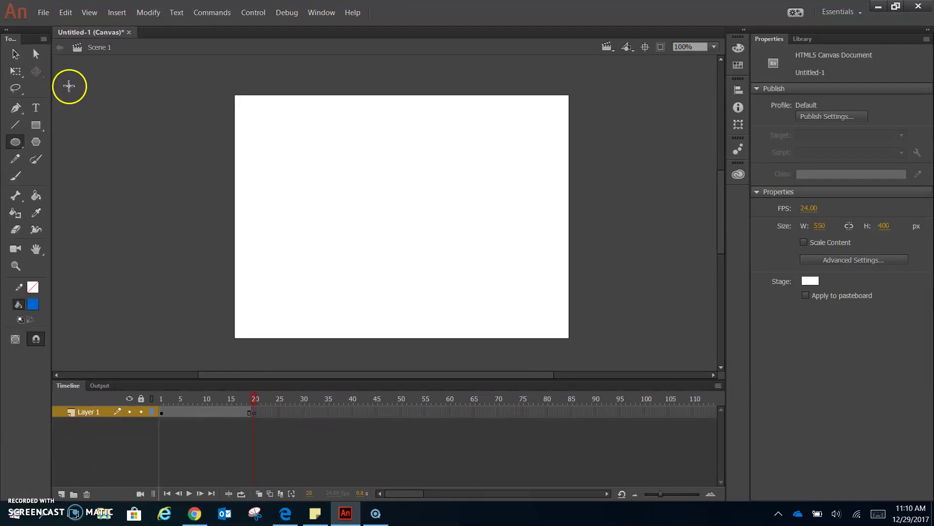
left_click_drag(51, 313, 21, 313)
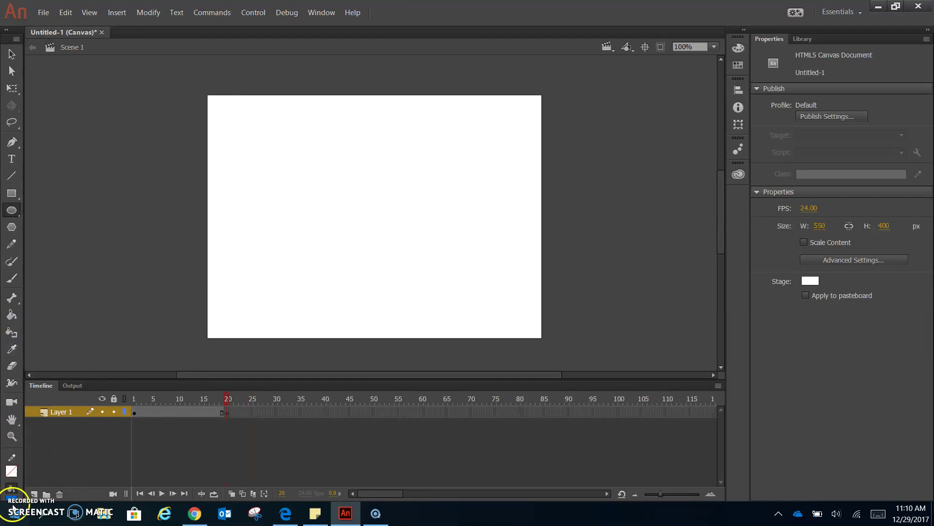
left_click_drag(24, 133, 71, 133)
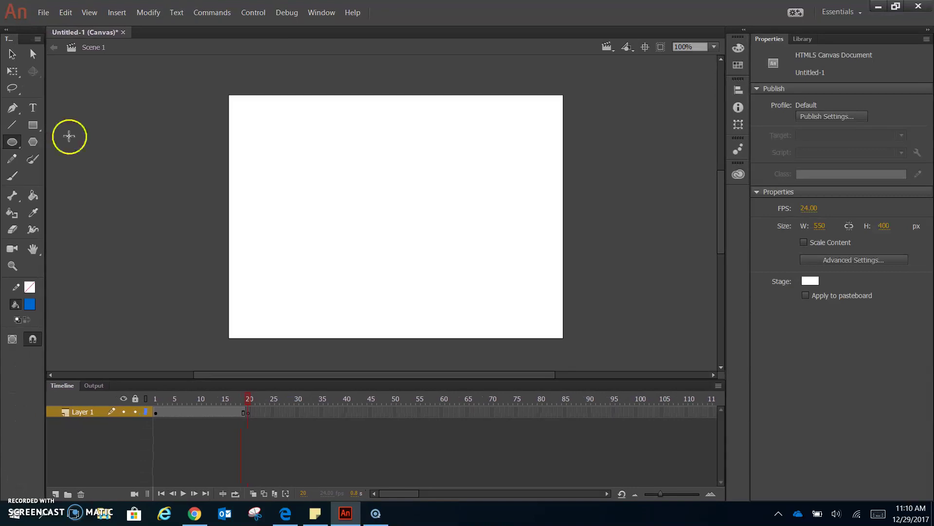